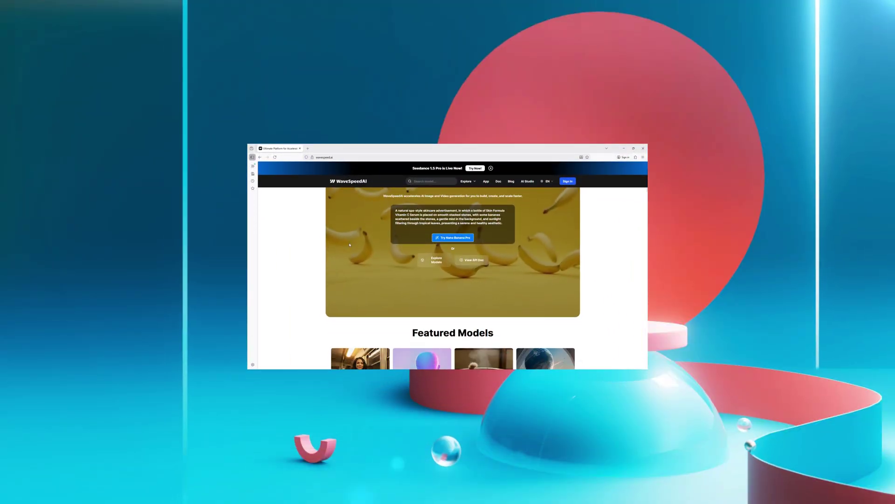
Sign in to WaveSpeedAI via GitHub and reach the Explore AI Models page with the balance showing.
scroll(349, 244, "down", 5)
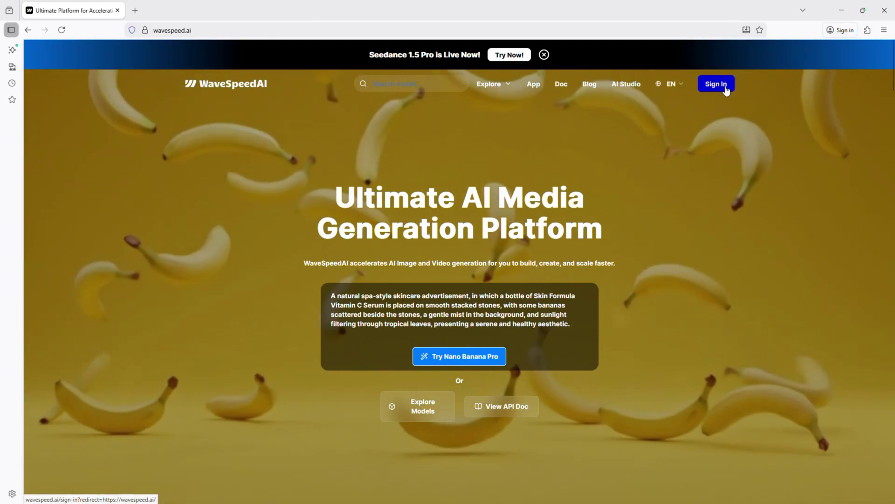
left_click(726, 90)
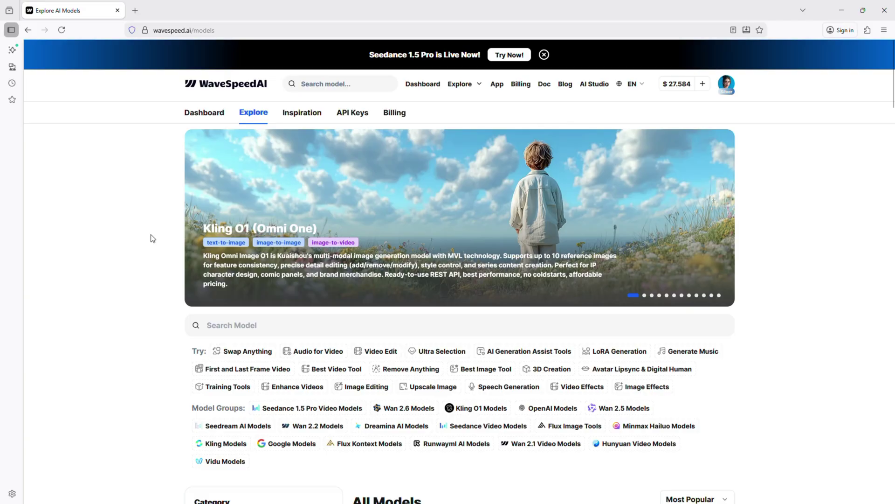
Browse the model catalogue and close the homepage tab, leaving the google/nano-banana-pro/edit playground.
scroll(151, 239, "down", 10)
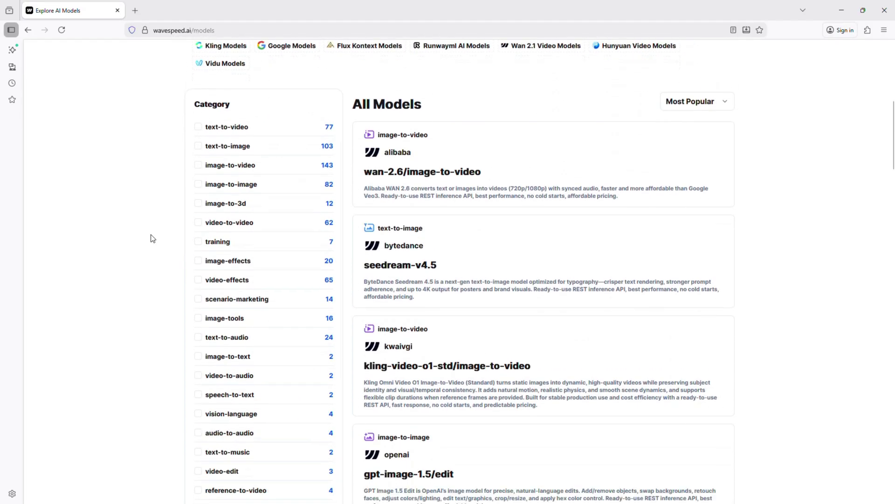
scroll(156, 238, "down", 3)
scroll(234, 256, "down", 1)
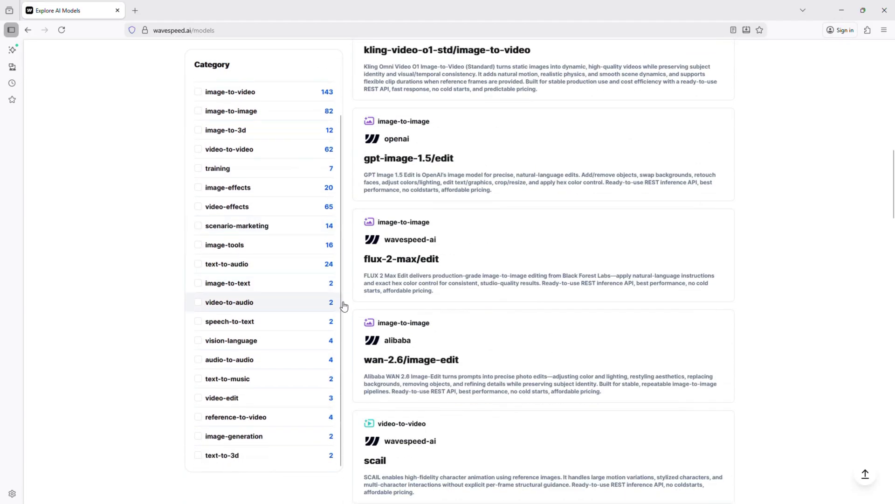
scroll(527, 360, "down", 4)
scroll(527, 360, "down", 20)
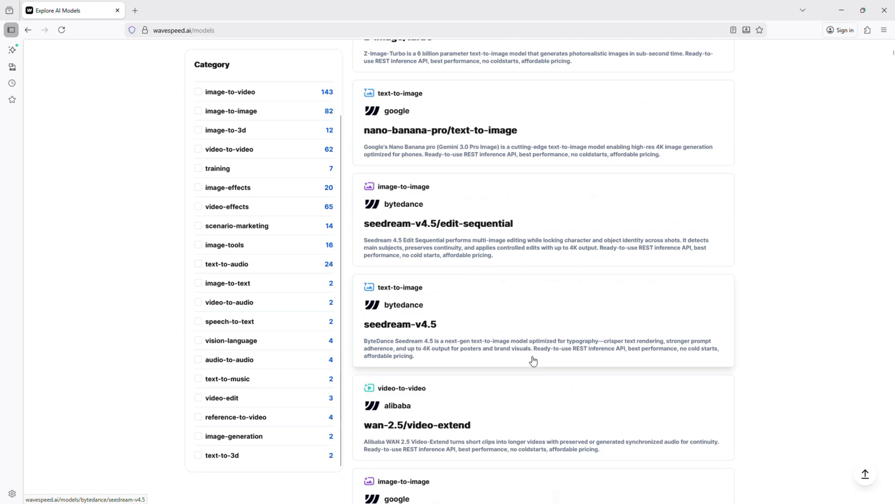
scroll(533, 360, "down", 7)
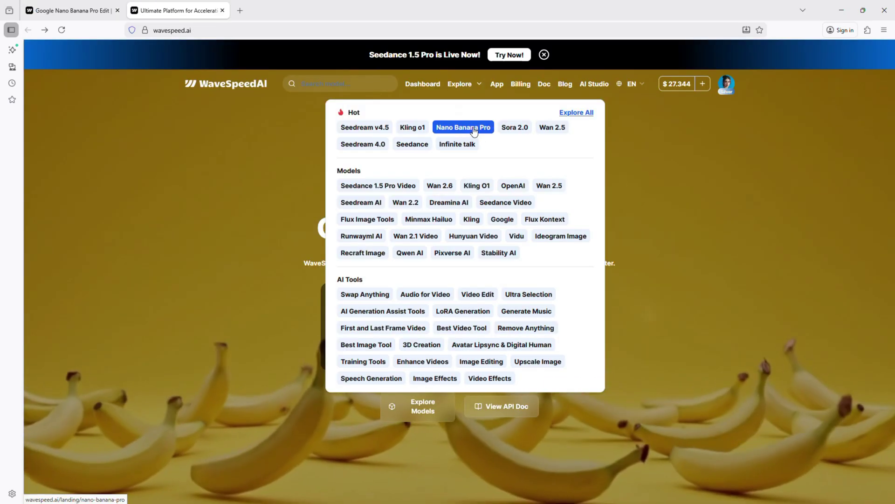
key("ctrl+w")
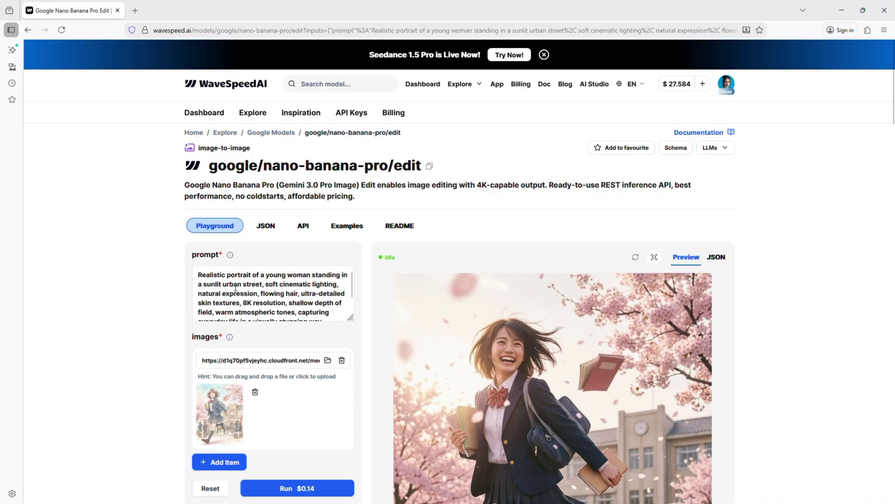
Select the sunlit-street portrait prompt text in the Nano Banana Pro edit playground.
scroll(236, 288, "down", 1)
scroll(233, 287, "up", 1)
left_click_drag(198, 275, 327, 327)
Set the edit's aspect ratio to 16:9 and resolution to 4k.
scroll(326, 326, "down", 4)
left_click(304, 316)
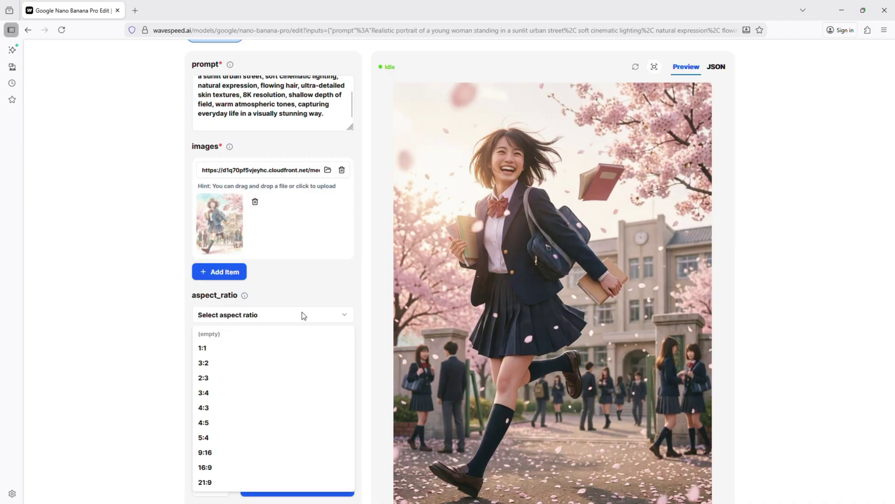
left_click(226, 468)
left_click(256, 357)
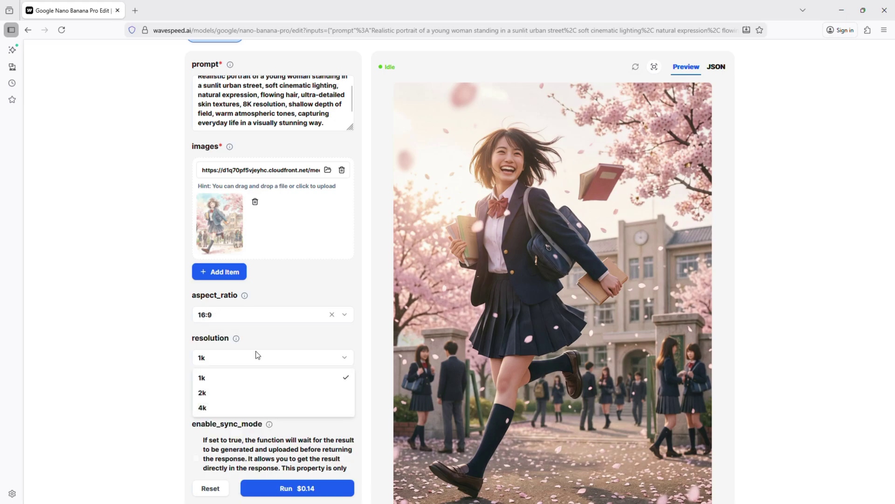
left_click(220, 410)
scroll(164, 391, "down", 2)
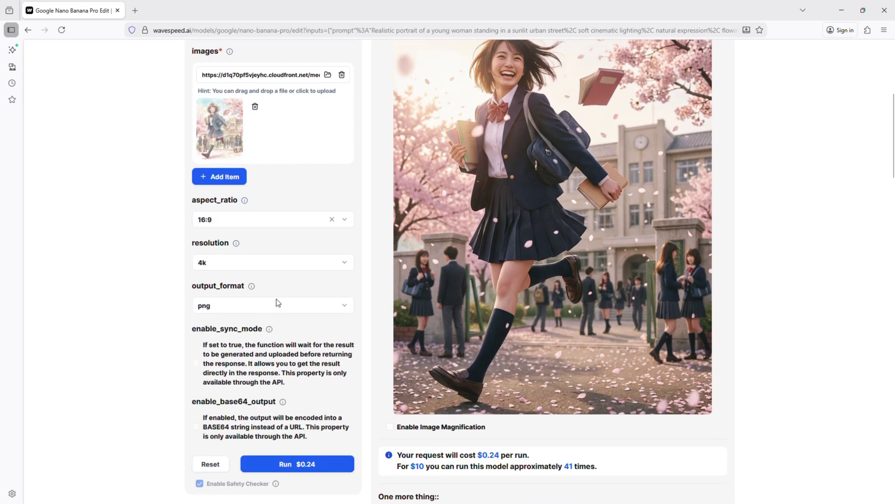
left_click(276, 303)
Keep png as the output format and start generating the 16:9 4k edit.
left_click(226, 326)
scroll(287, 412, "down", 1)
left_click(287, 412)
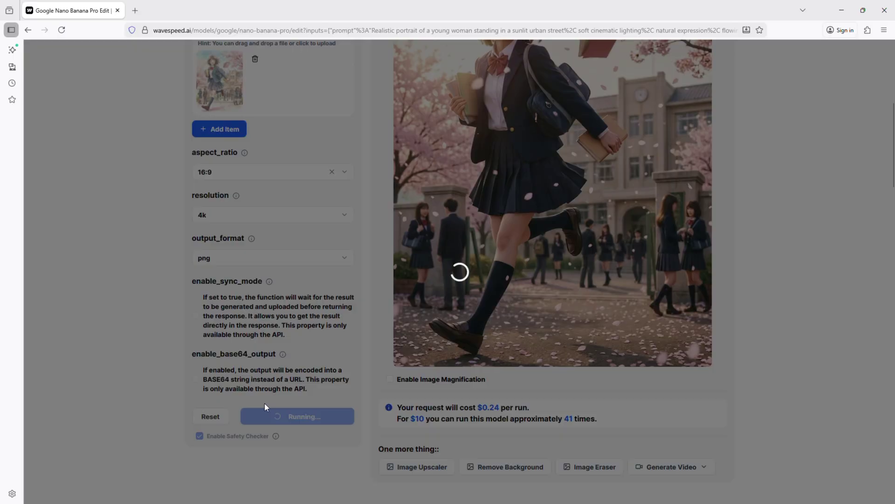
Download the finished sunlit-street schoolgirl image and list the Generate Video models.
scroll(650, 342, "up", 4)
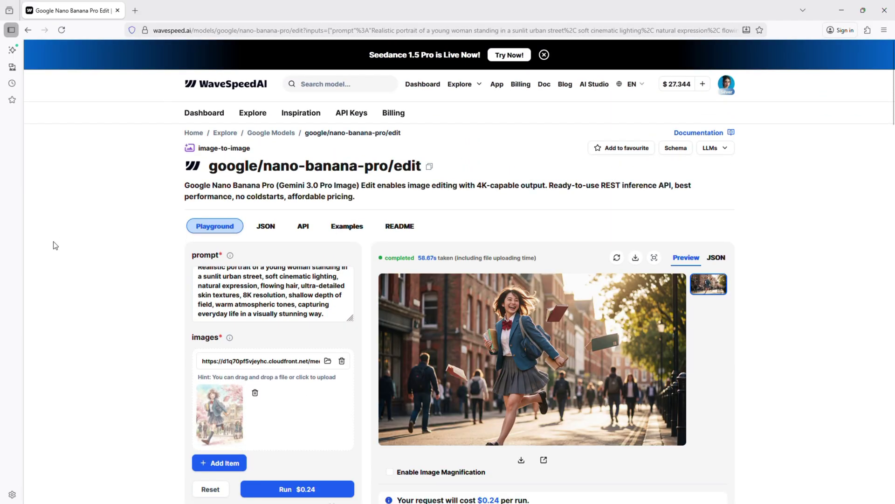
left_click(522, 460)
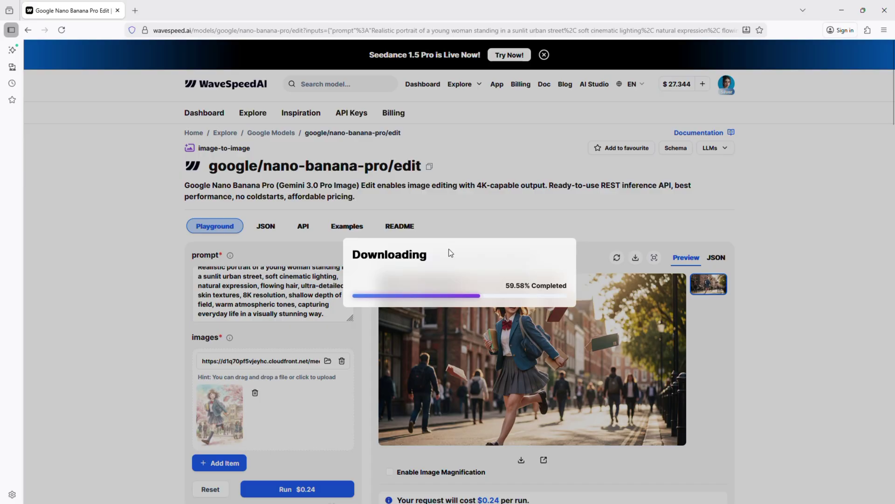
scroll(448, 298, "down", 5)
left_click(424, 343)
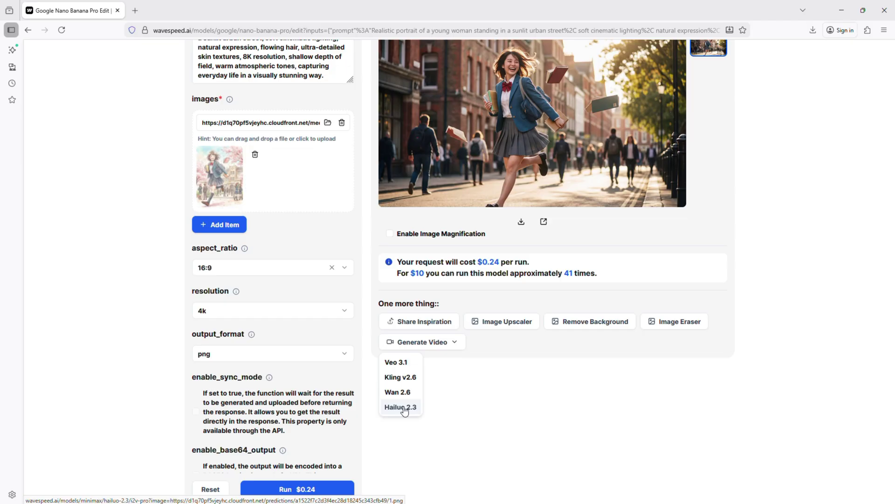
Send the image to Veo 3.1 image-to-video, keeping 16:9, duration 8 and 1080p.
left_click(396, 361)
scroll(176, 357, "down", 4)
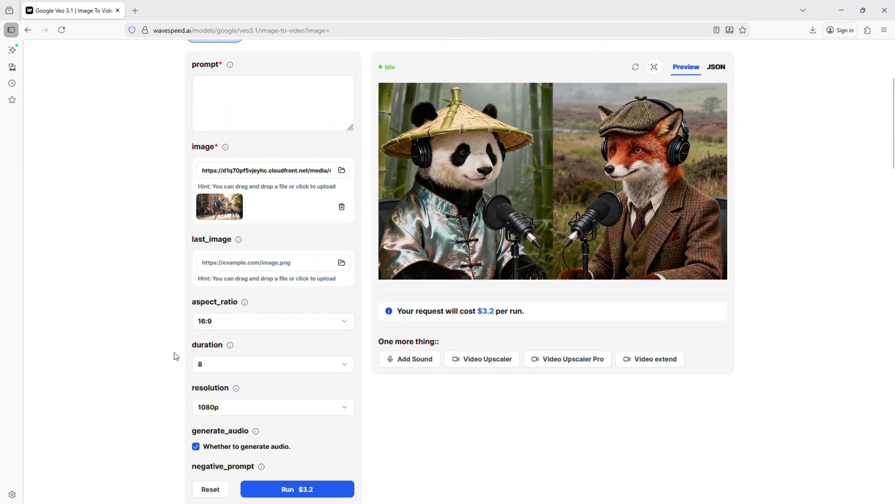
left_click(271, 322)
scroll(232, 359, "down", 2)
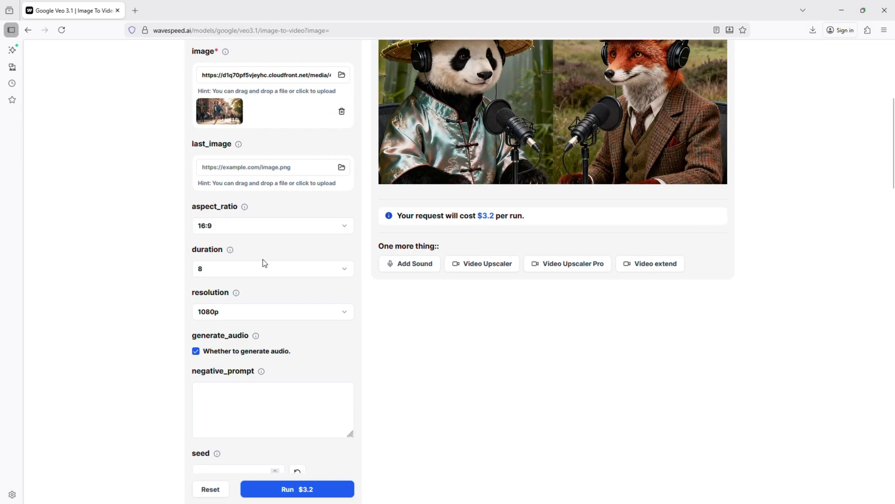
left_click(260, 269)
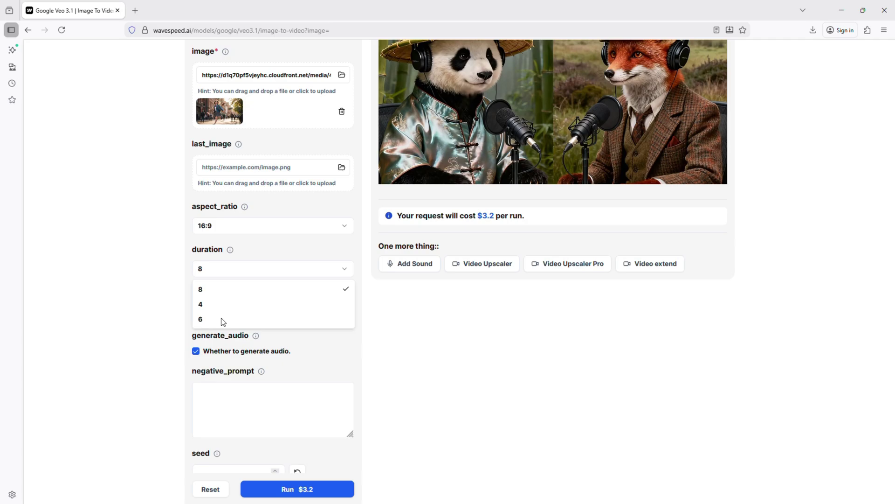
left_click(153, 292)
left_click(234, 312)
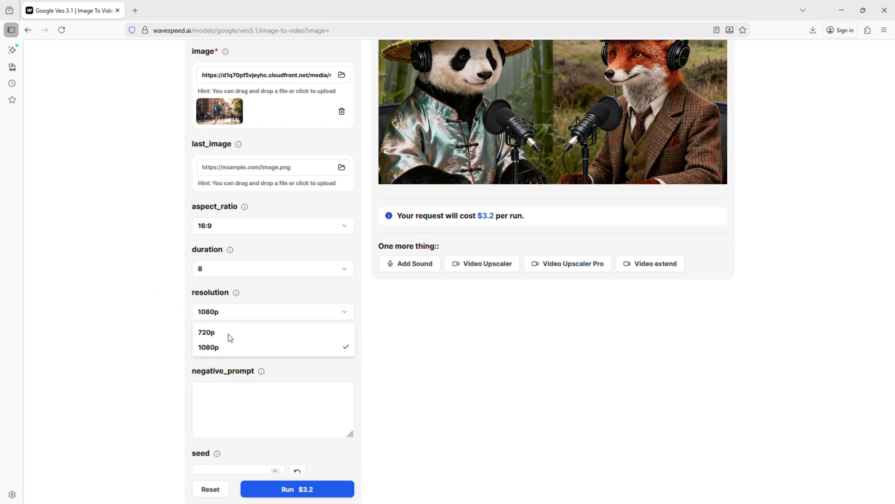
left_click(242, 351)
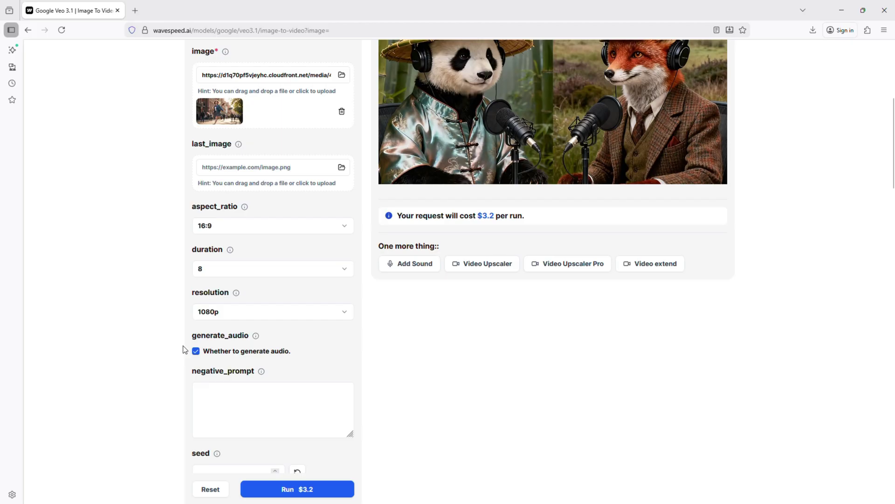
Scroll the Veo 3.1 playground to review the young-woman street prompt and attached image.
scroll(260, 299, "up", 6)
scroll(259, 299, "up", 3)
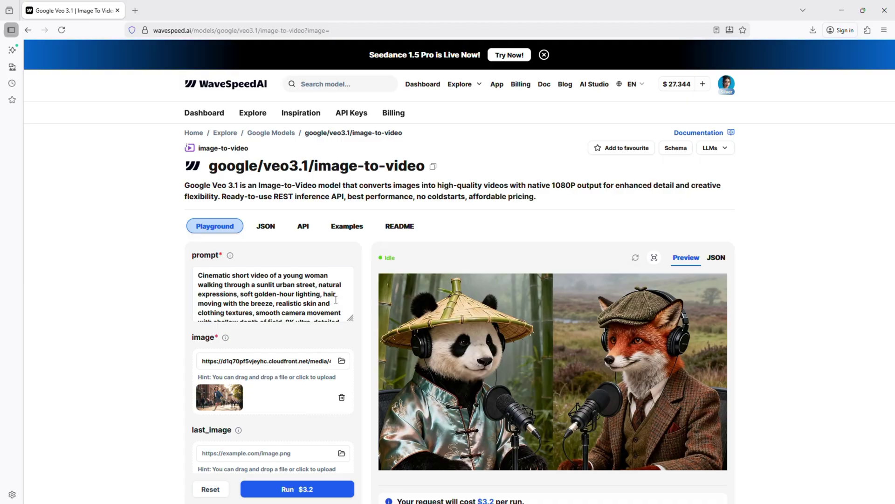
scroll(335, 300, "down", 3)
scroll(314, 314, "down", 1)
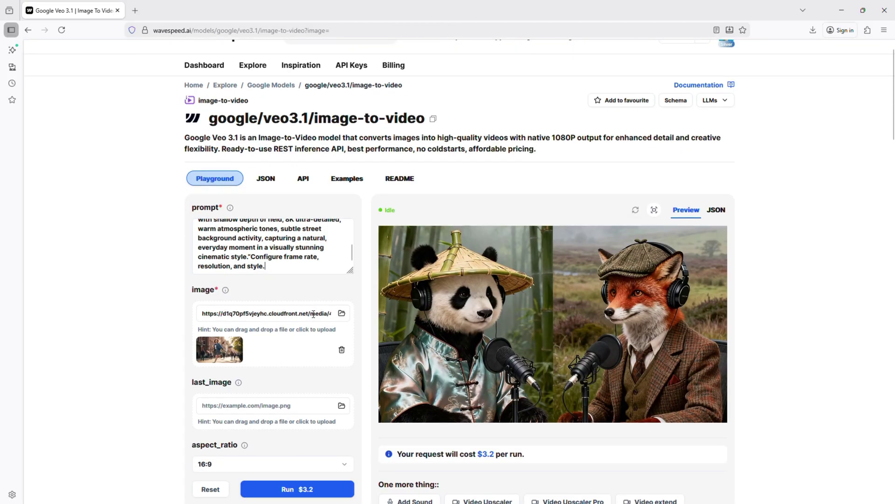
scroll(310, 286, "up", 1)
scroll(301, 308, "up", 3)
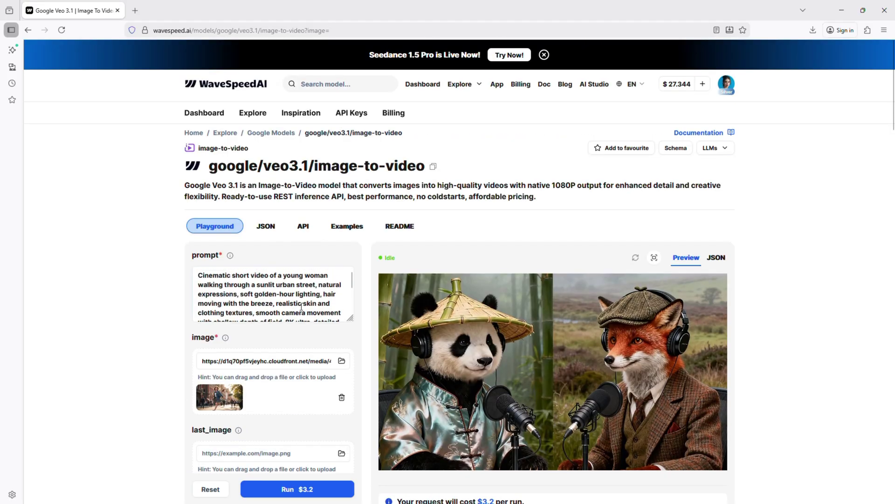
scroll(301, 308, "down", 3)
scroll(301, 308, "up", 3)
scroll(301, 308, "down", 3)
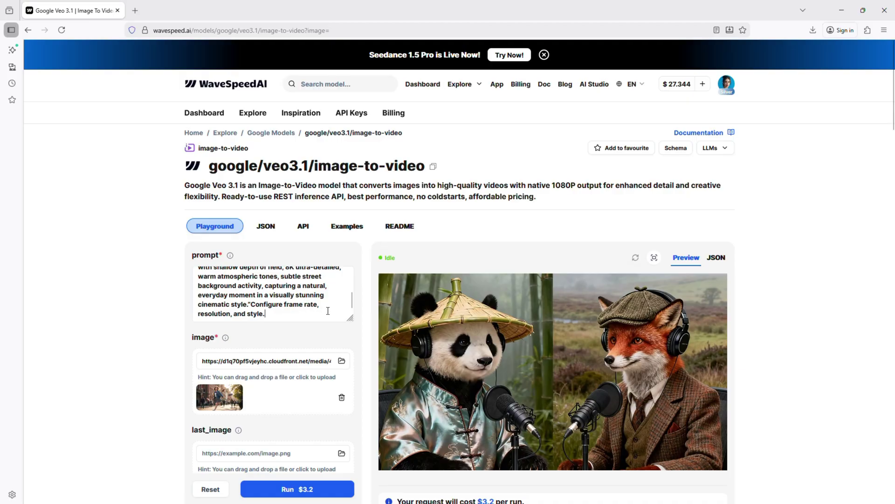
Confirm 16:9, 8 seconds, 1080p with audio, run Veo 3.1 for $3.2, and play the video.
scroll(328, 311, "down", 6)
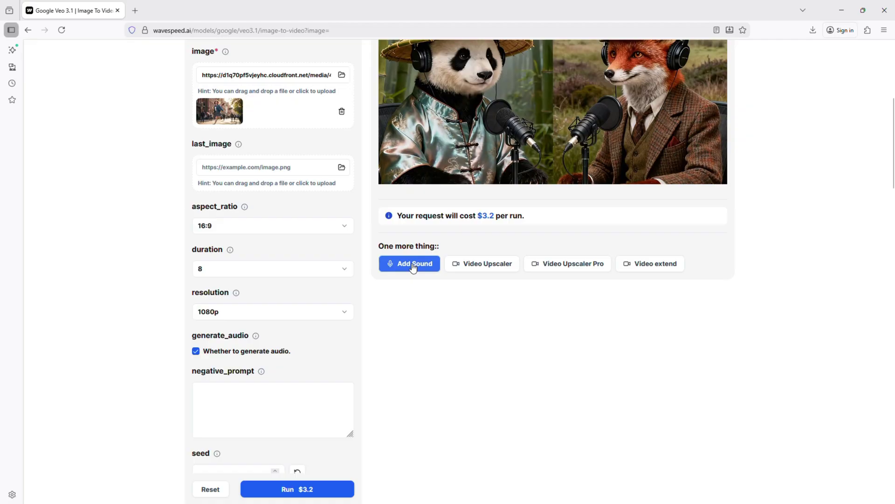
scroll(412, 267, "up", 1)
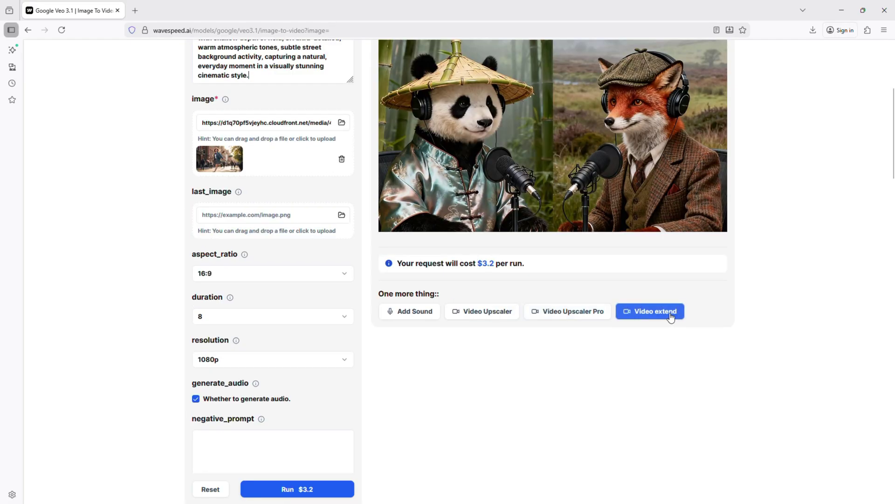
scroll(359, 364, "down", 3)
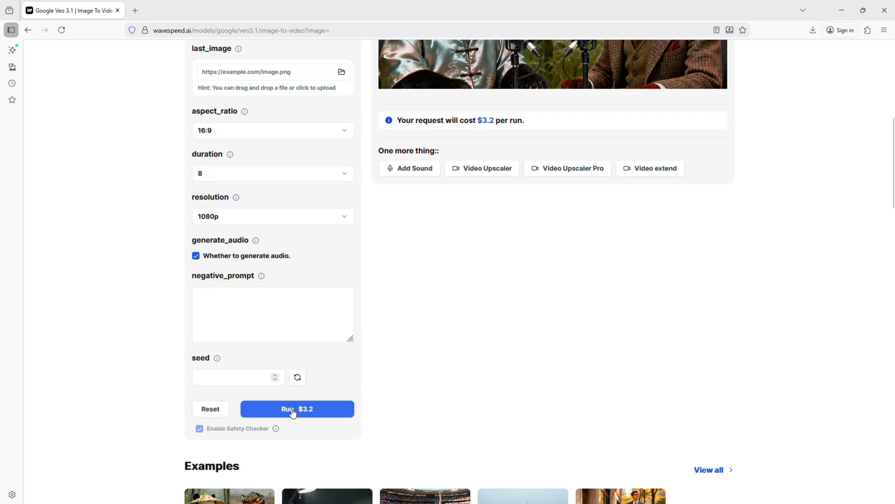
left_click(310, 408)
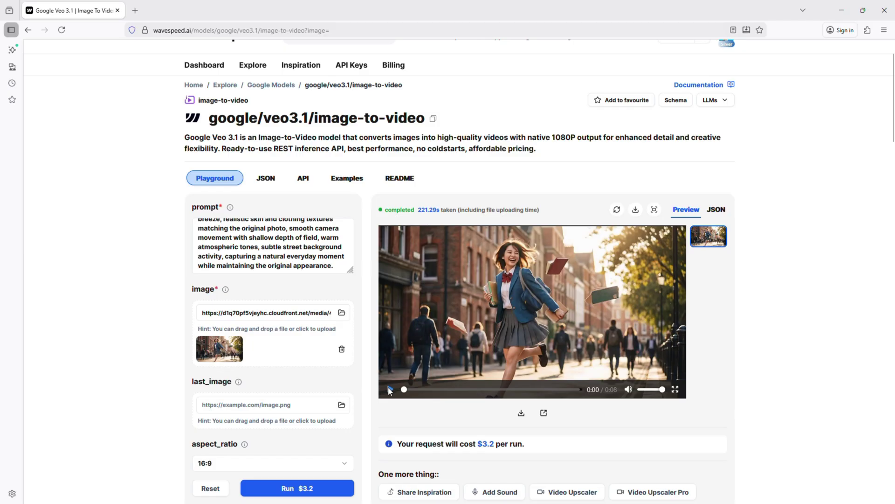
left_click(390, 389)
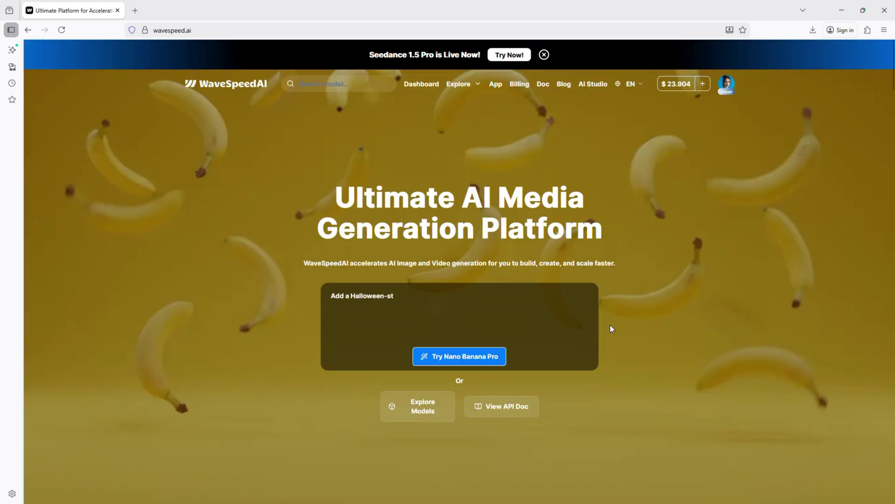
scroll(610, 329, "down", 10)
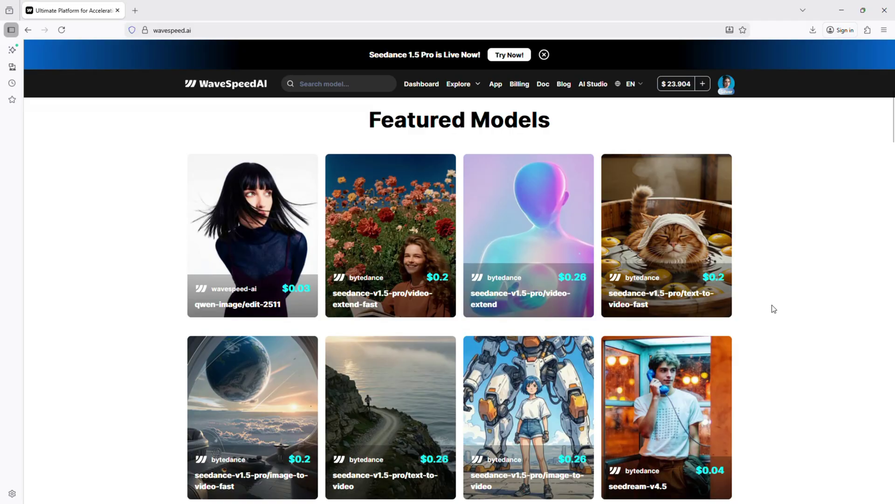
scroll(774, 309, "down", 10)
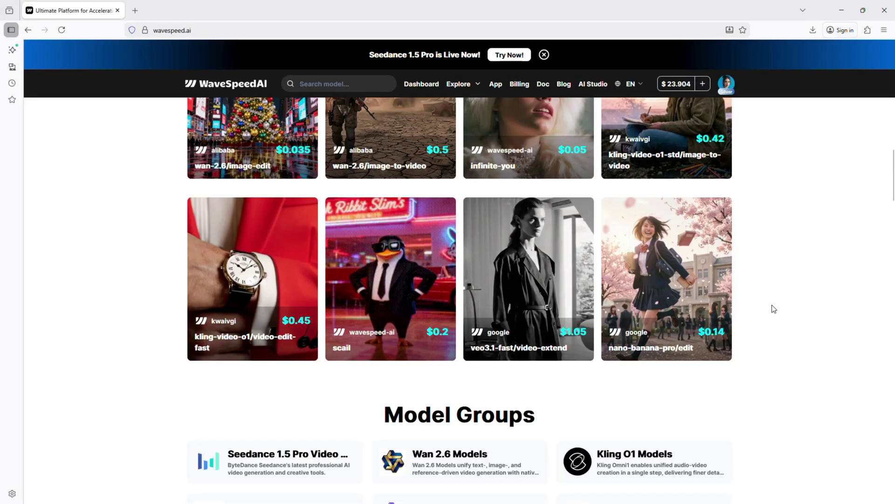
scroll(774, 309, "down", 13)
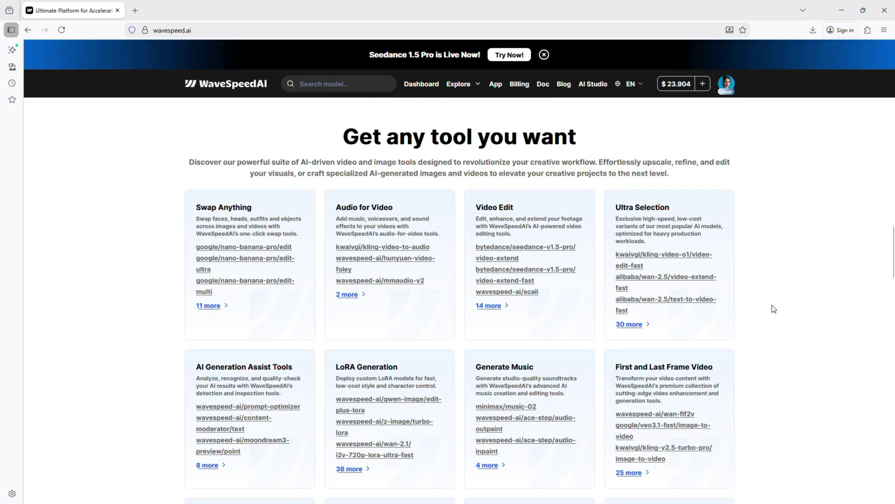
scroll(774, 309, "down", 5)
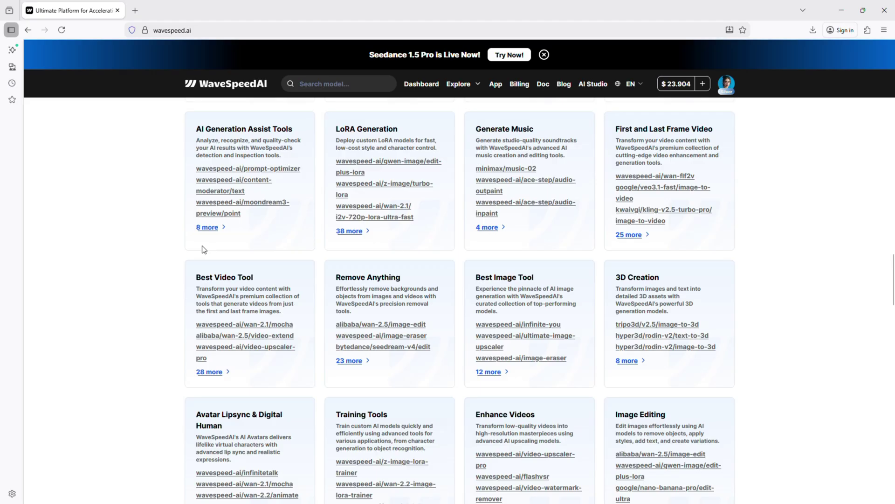
scroll(202, 250, "down", 6)
scroll(170, 259, "down", 16)
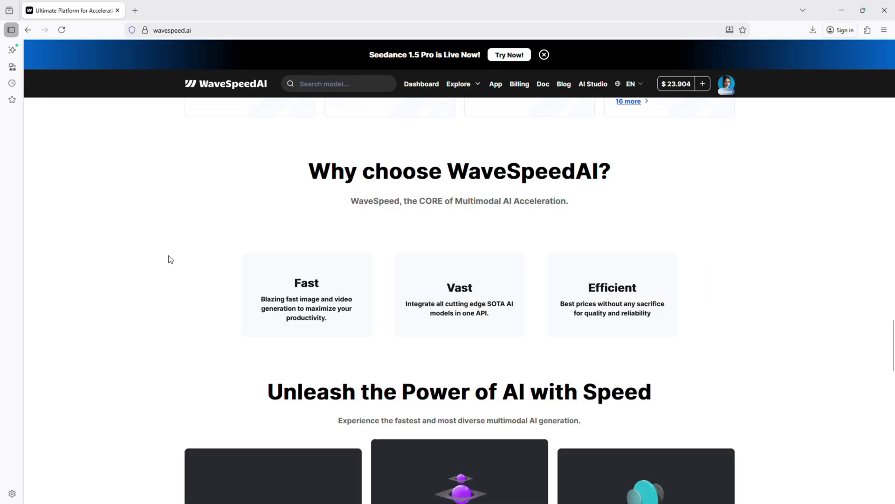
scroll(171, 260, "down", 10)
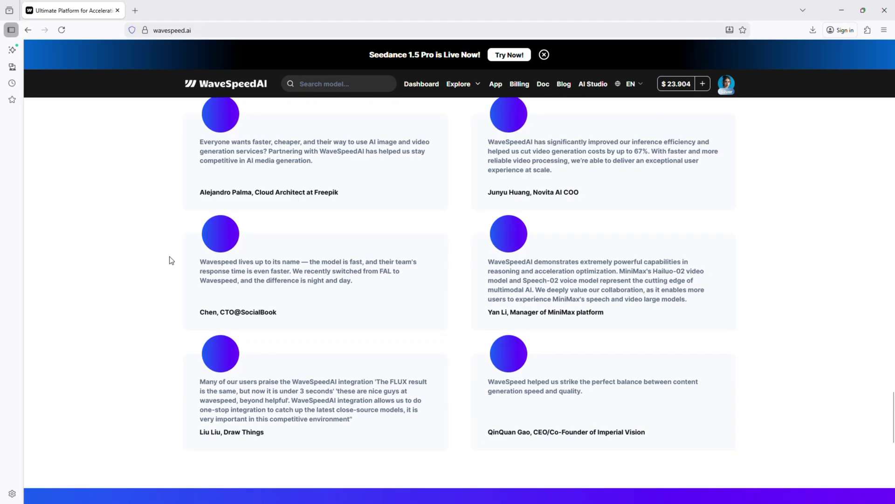
scroll(169, 259, "down", 4)
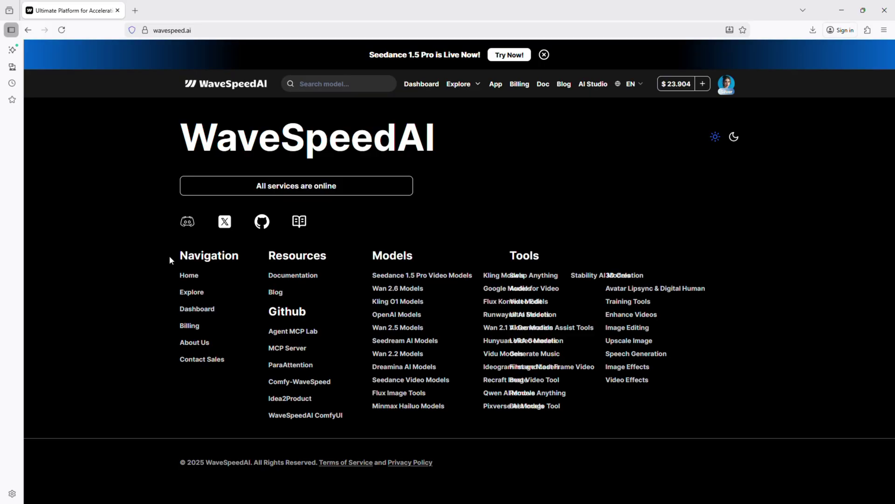
scroll(169, 260, "up", 5)
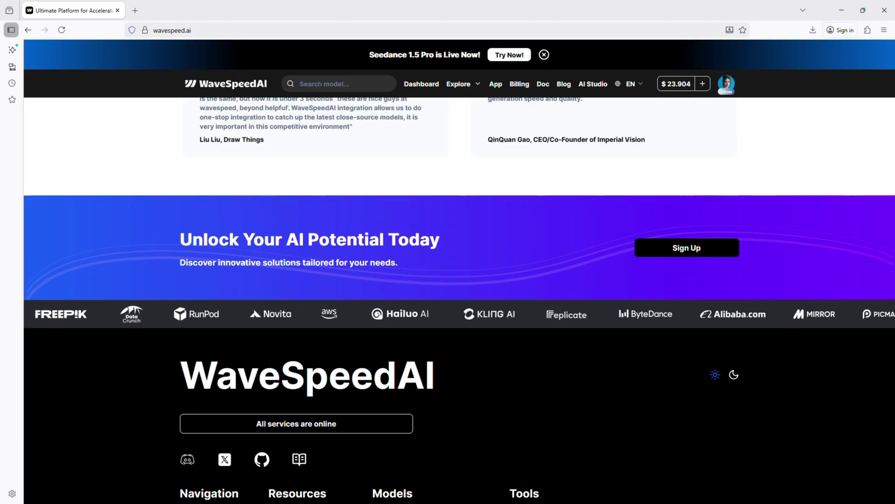
scroll(894, 463, "up", 15)
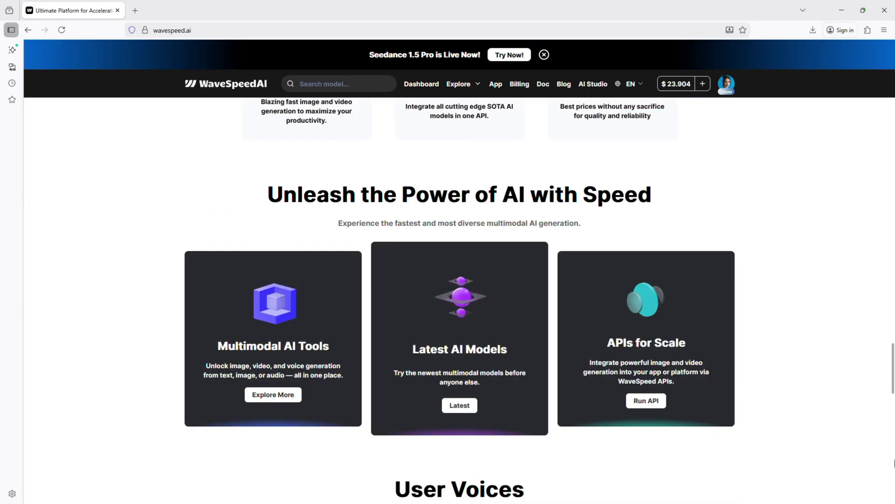
scroll(894, 463, "up", 20)
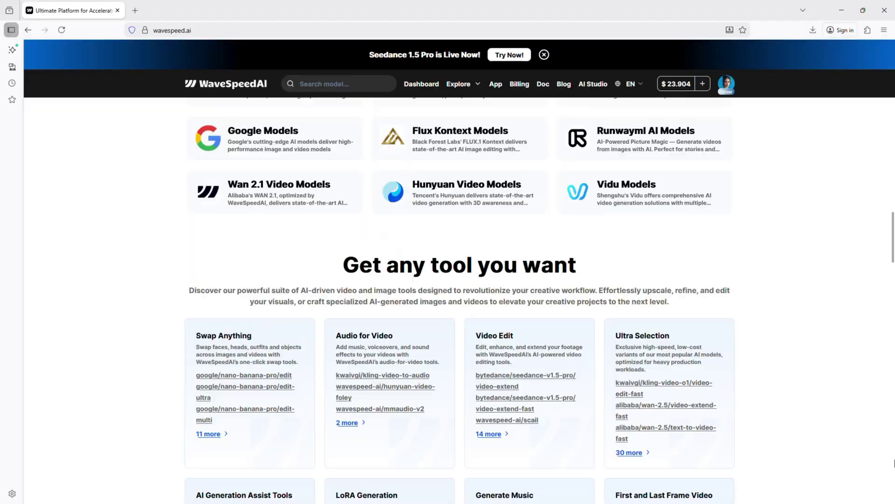